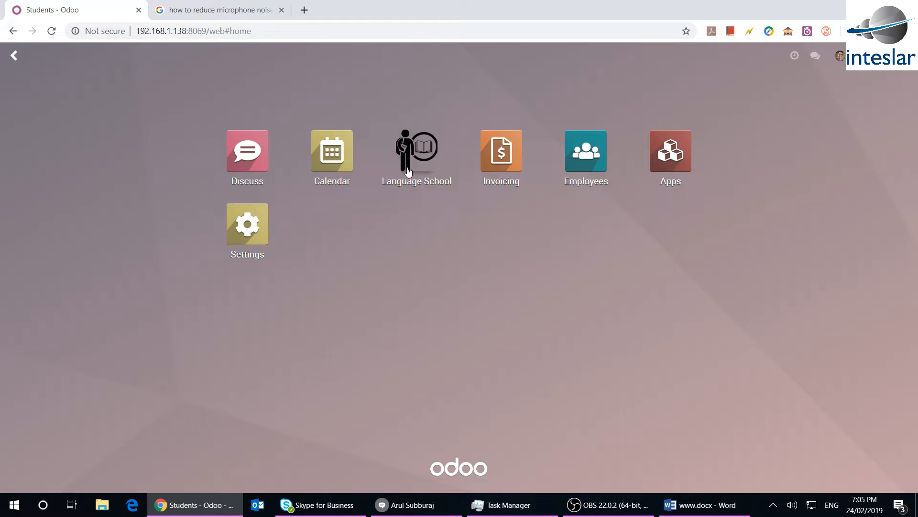
# Open the second student's record in Language School and review that student's lessons as a calendar and as a list with attendance.
pyautogui.click(437, 181)
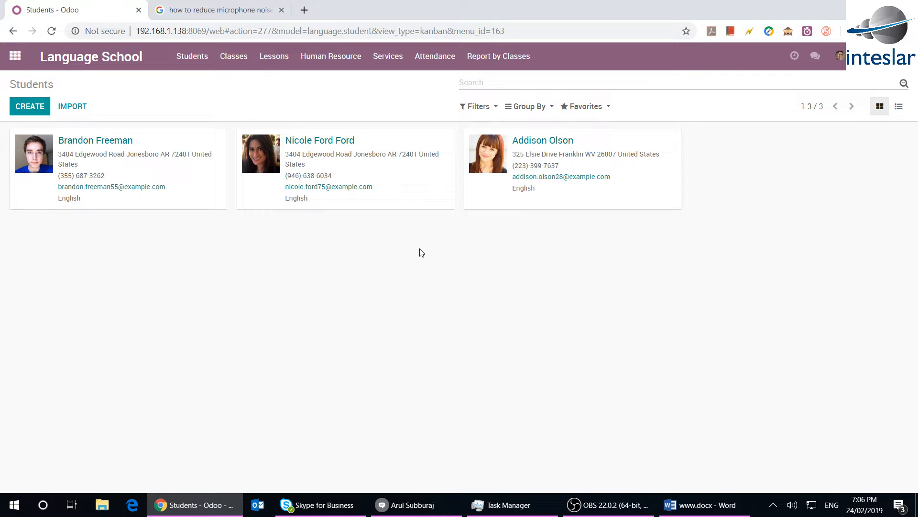
pyautogui.click(400, 188)
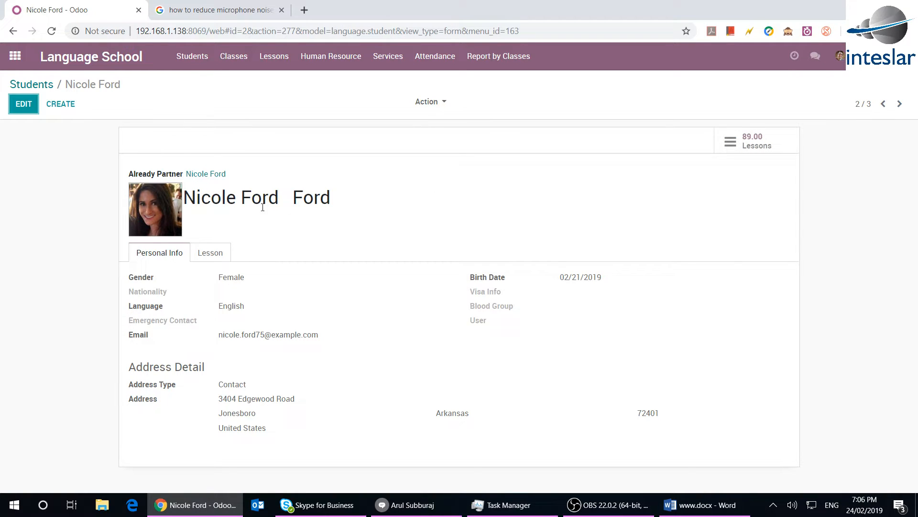
pyautogui.click(773, 143)
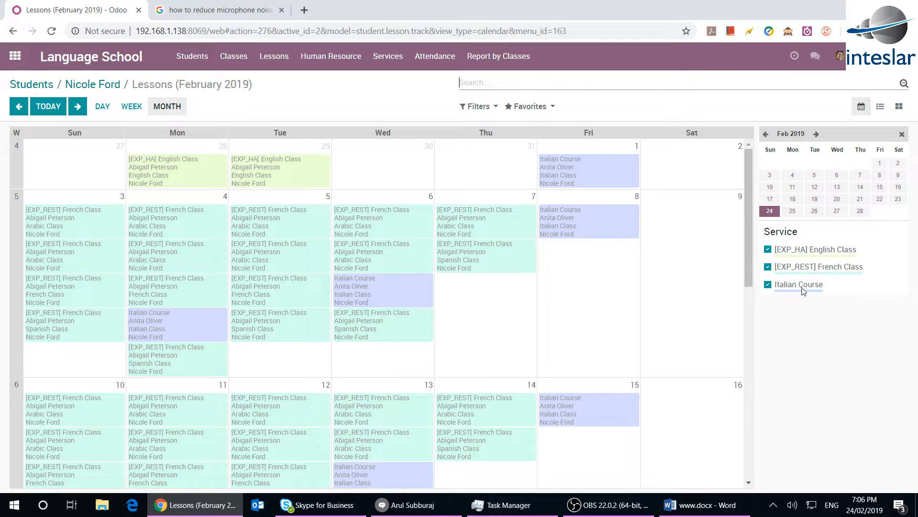
pyautogui.click(879, 114)
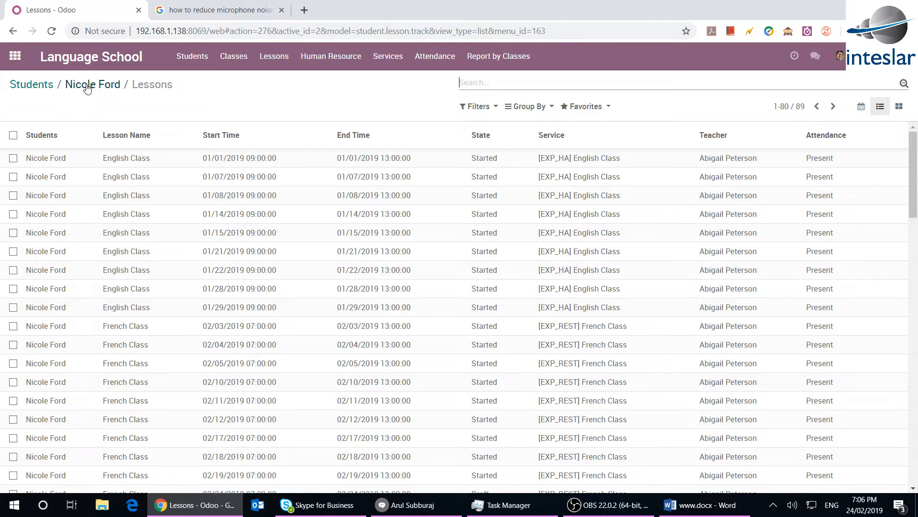
pyautogui.scroll(-6, 812, 369)
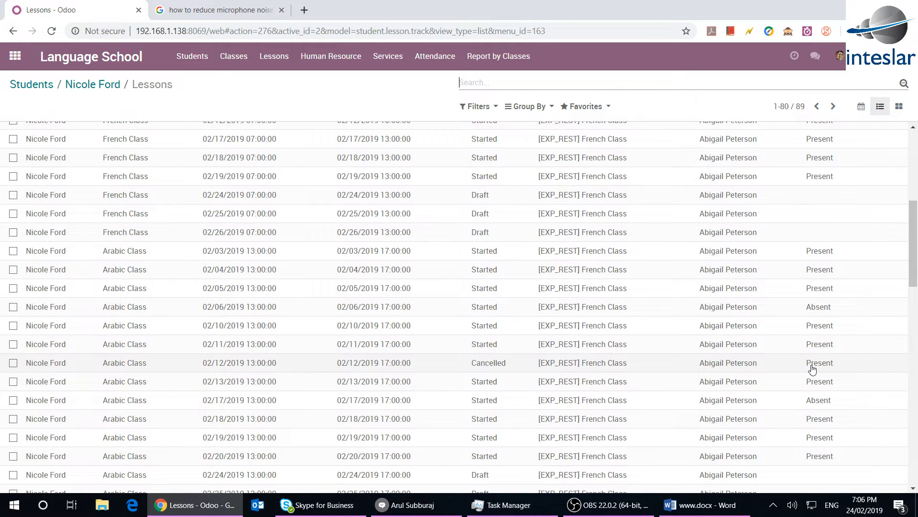
pyautogui.scroll(-4, 812, 369)
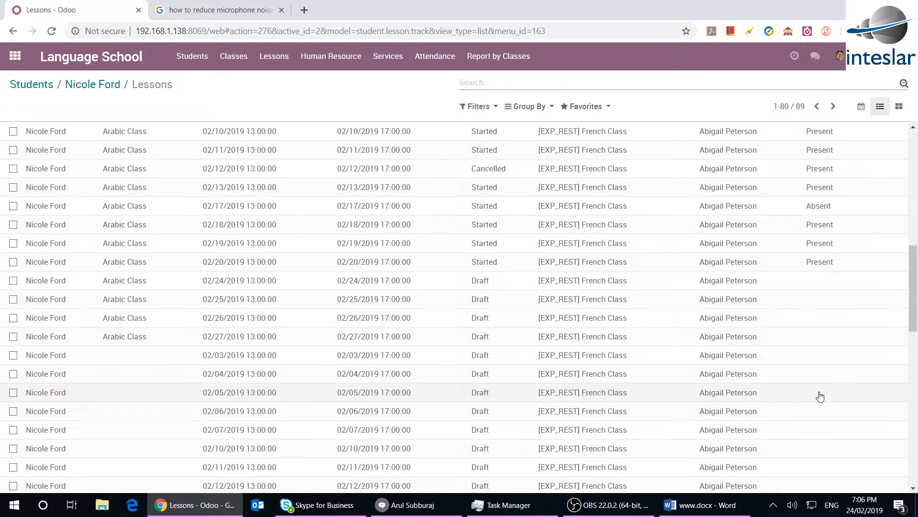
pyautogui.scroll(-10, 820, 396)
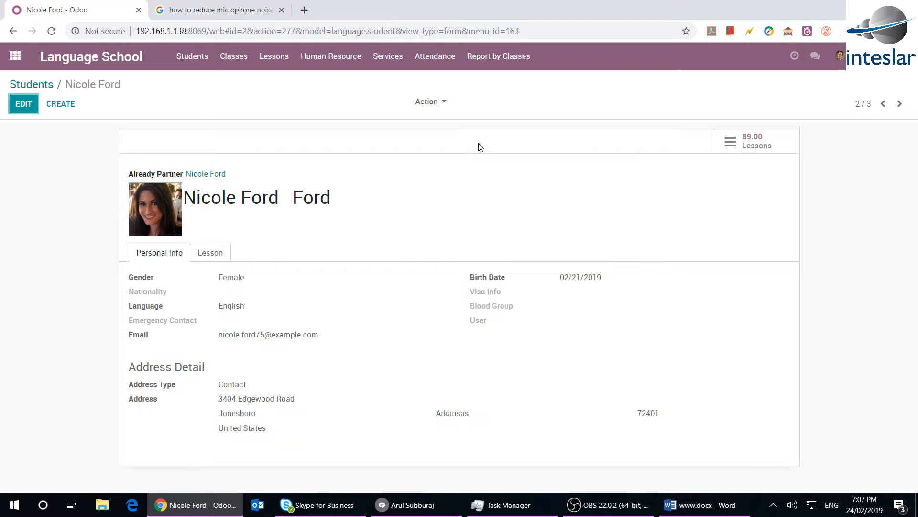
# Review the class overview, the lessons of the French Class and the French Class record.
pyautogui.click(233, 56)
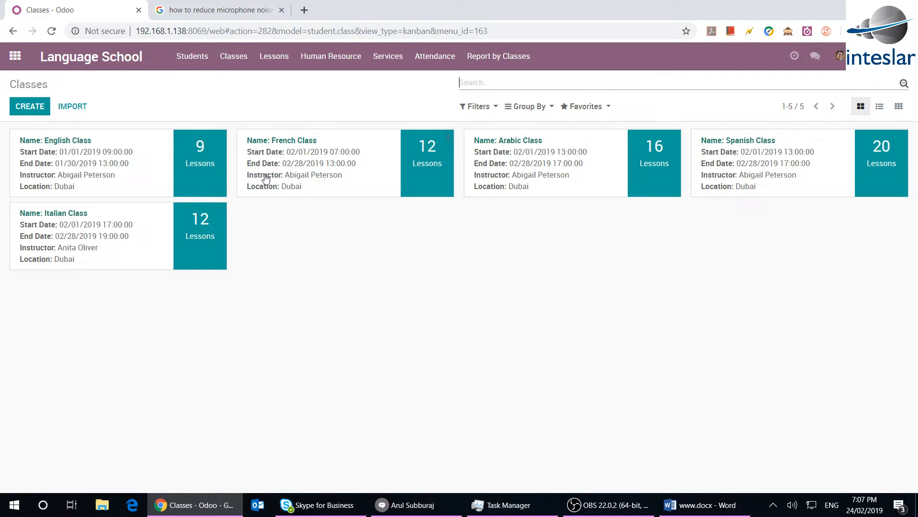
pyautogui.click(432, 150)
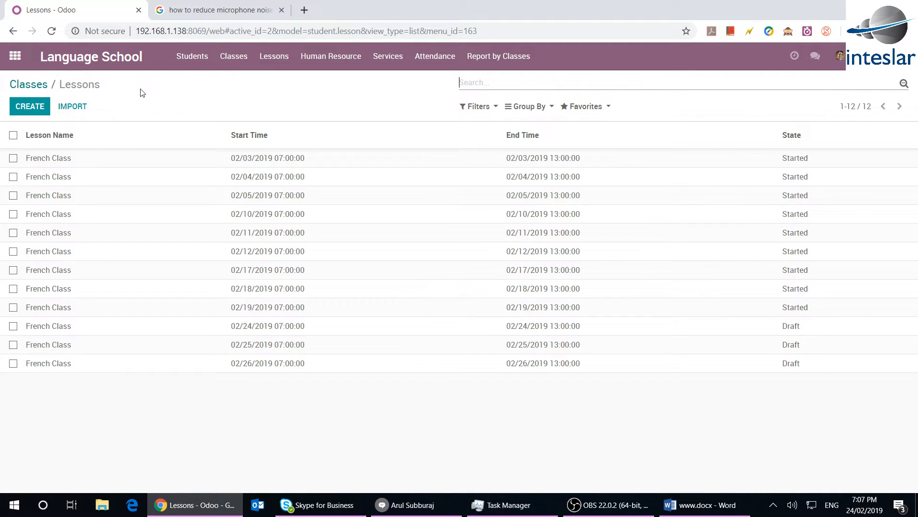
pyautogui.click(28, 84)
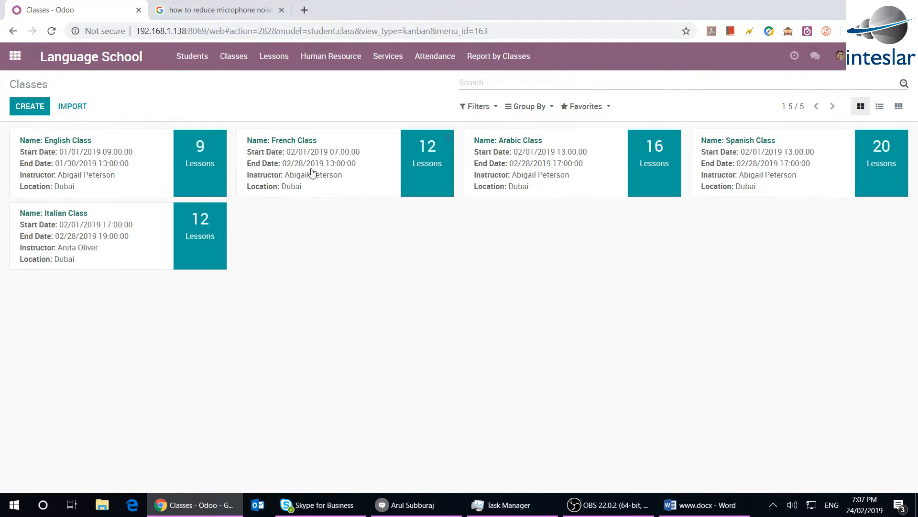
pyautogui.click(288, 192)
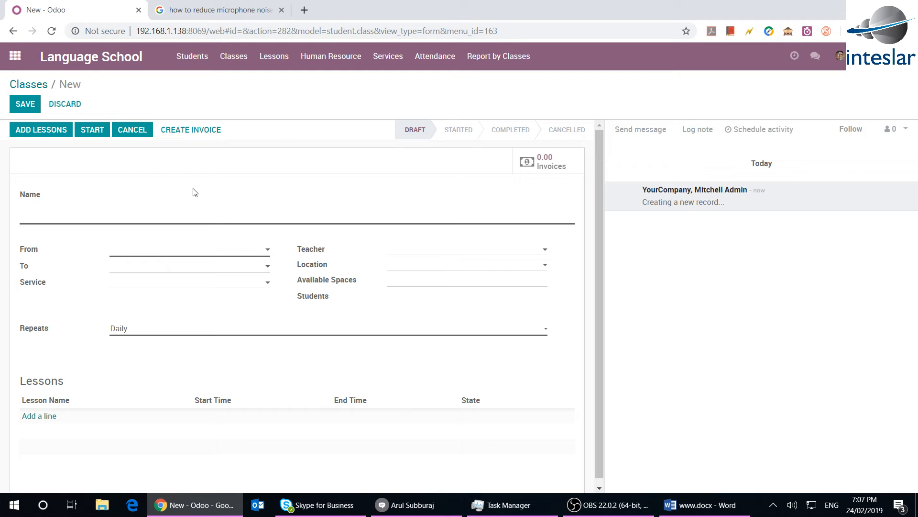
# Create a new class named Japanese Class with the start set to 02/01/2019 18:00:00.
pyautogui.write('Japane')
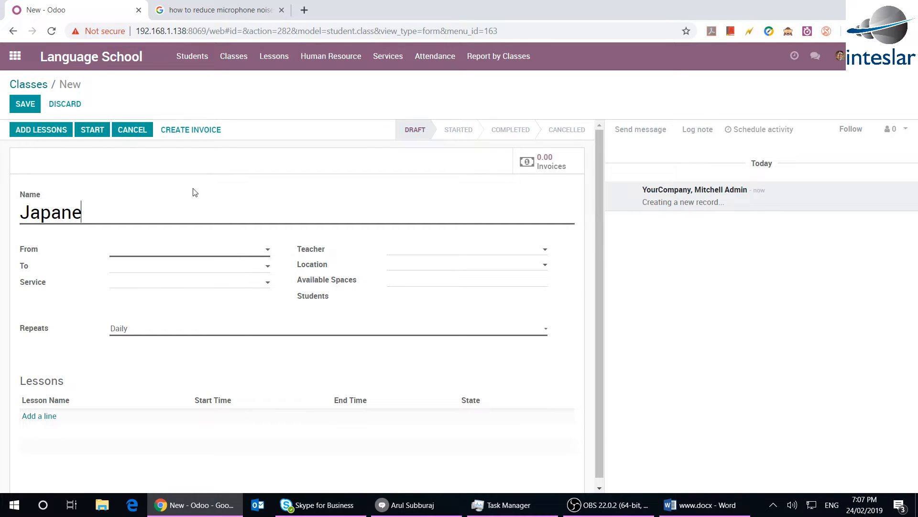
pyautogui.write('se Class')
pyautogui.click(172, 249)
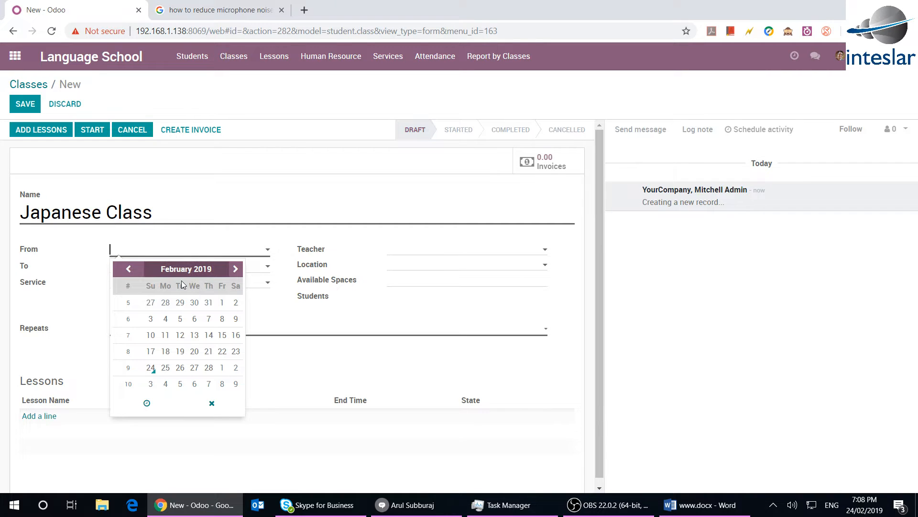
pyautogui.click(222, 302)
pyautogui.click(147, 403)
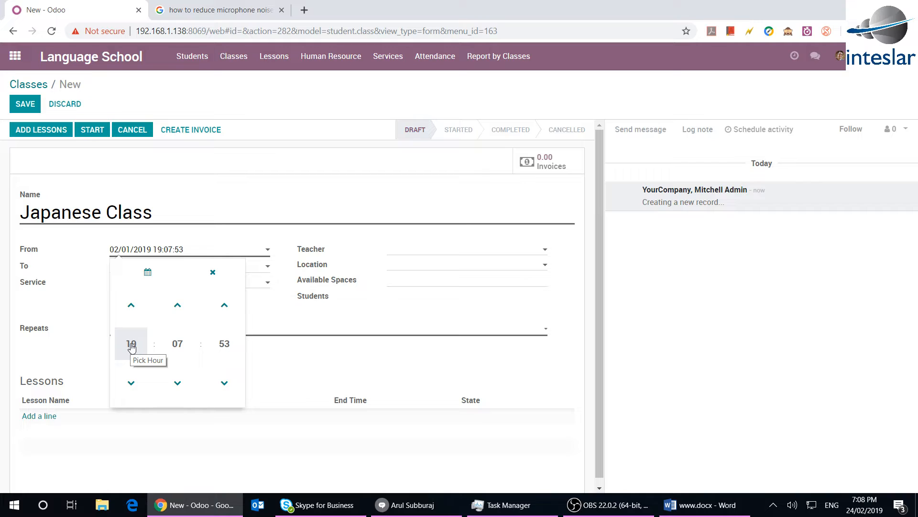
pyautogui.click(132, 345)
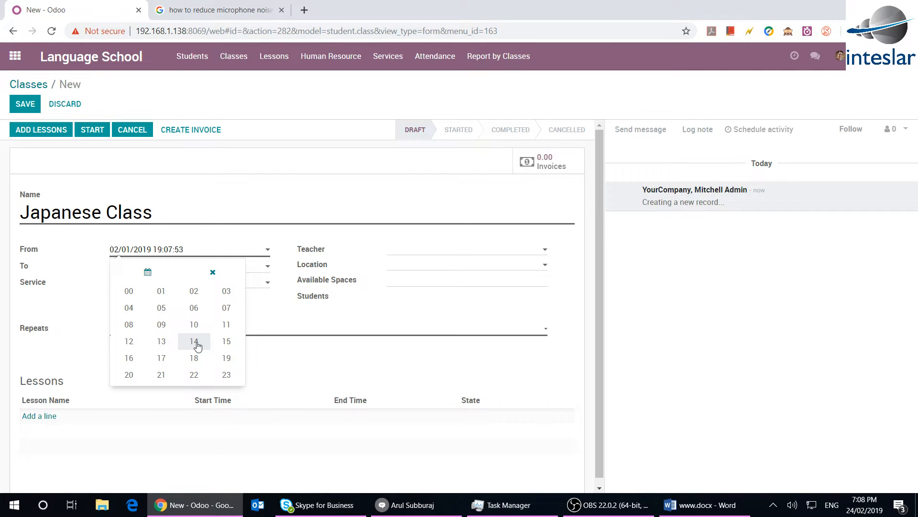
pyautogui.click(194, 358)
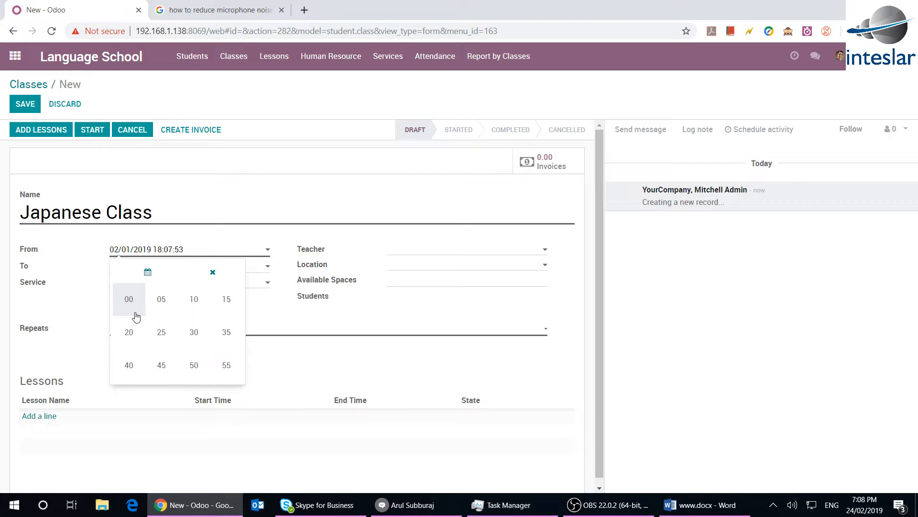
pyautogui.click(136, 317)
pyautogui.press('Tab')
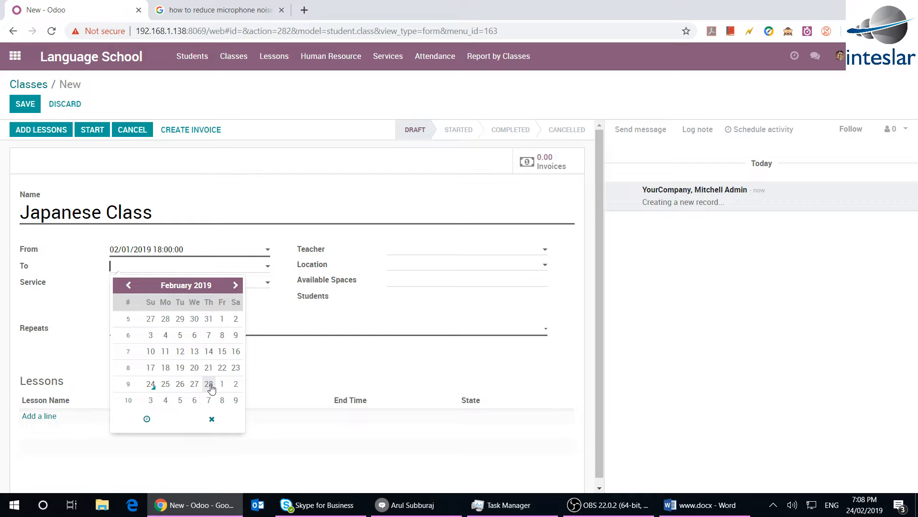
# Set the end of the Japanese Class to 02/28/2019 with the hour at 20.
pyautogui.click(209, 384)
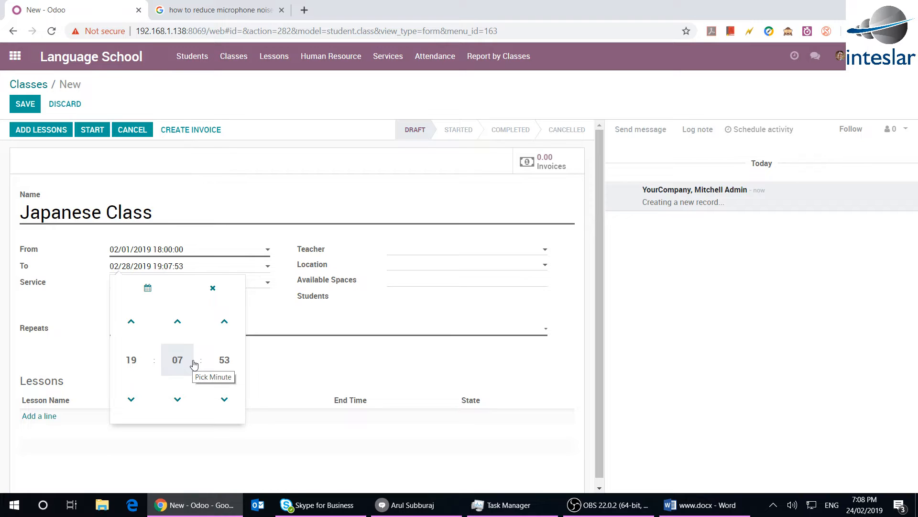
pyautogui.click(137, 363)
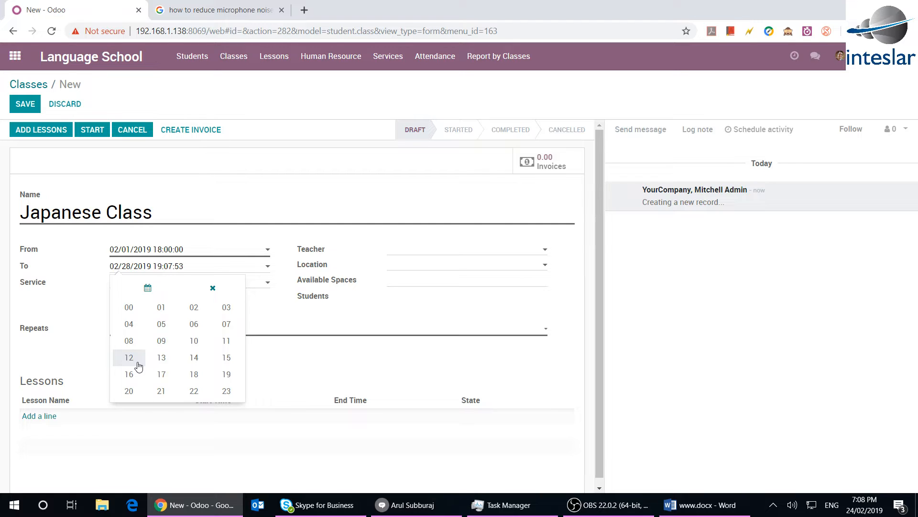
pyautogui.click(129, 390)
# Create a new service named Japanese and assign it to the class.
pyautogui.click(130, 287)
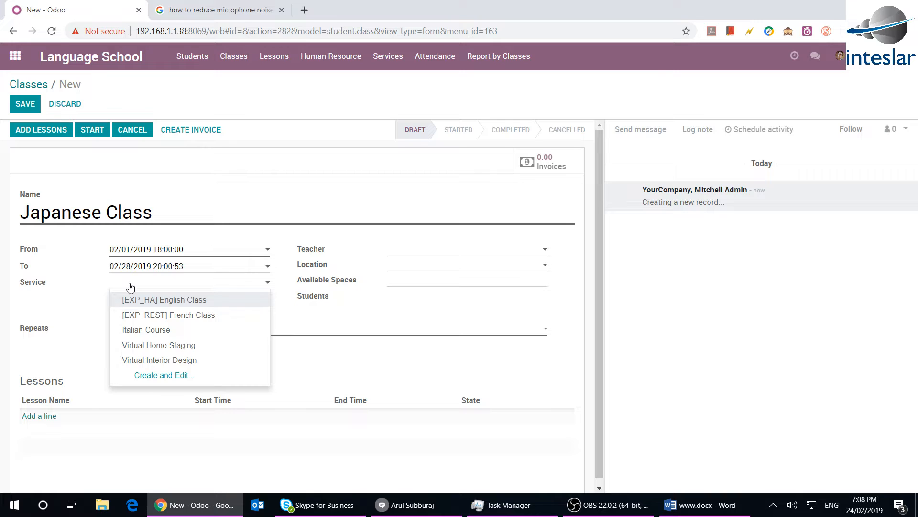
pyautogui.click(164, 375)
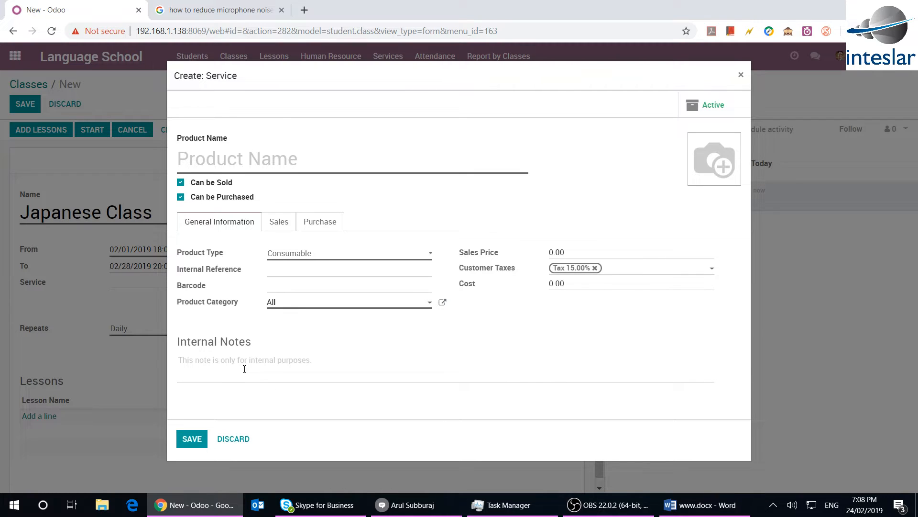
pyautogui.write('Japanese')
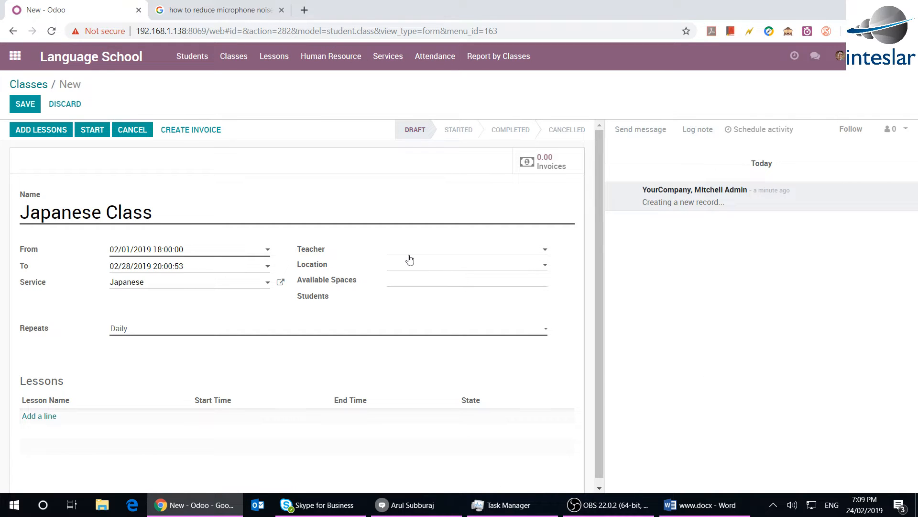
# Assign the fourth listed teacher to the class and create the location Room2 for it.
pyautogui.click(410, 249)
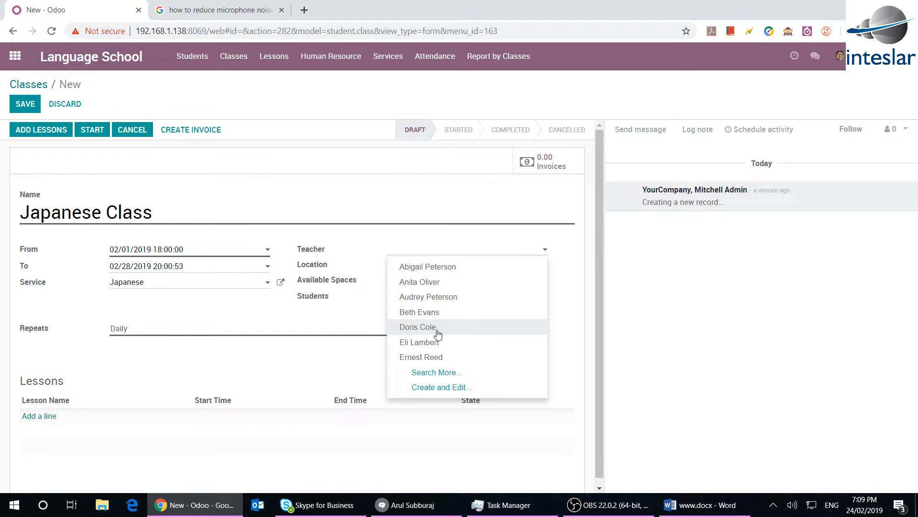
pyautogui.click(439, 312)
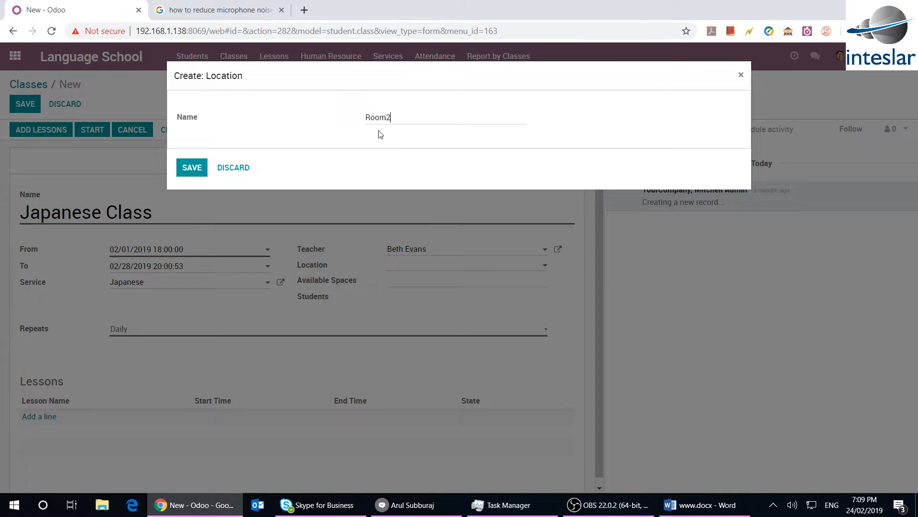
pyautogui.press('Return')
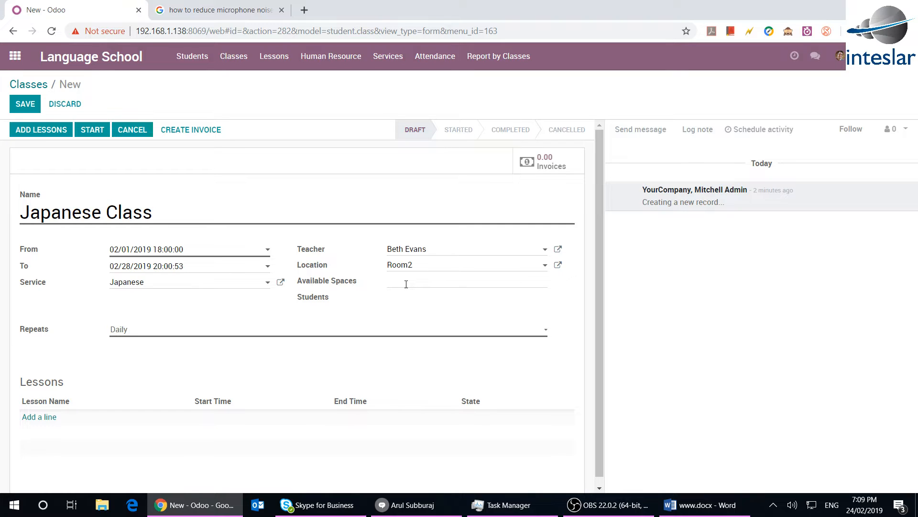
# Set the available spaces to 16, repeat the class weekly on Monday, Wednesday and Friday, and save the class.
pyautogui.click(406, 284)
pyautogui.write('16')
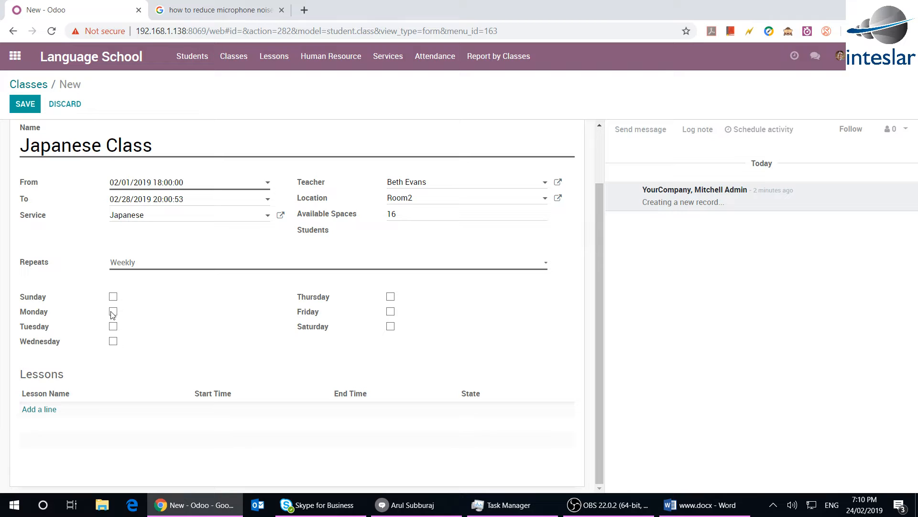
pyautogui.click(113, 312)
pyautogui.click(112, 341)
pyautogui.click(390, 311)
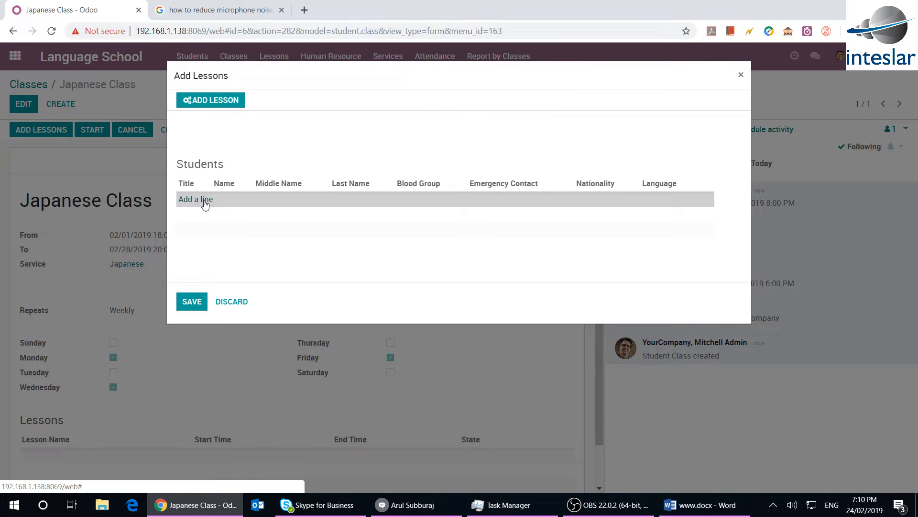
# Generate the Japanese Class lessons with all listed students added, and start the class.
pyautogui.click(205, 204)
pyautogui.click(173, 142)
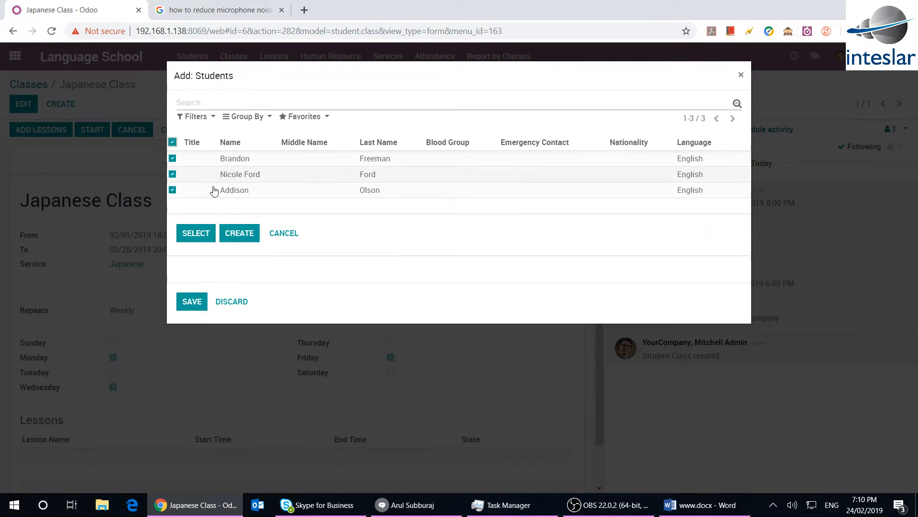
pyautogui.click(196, 233)
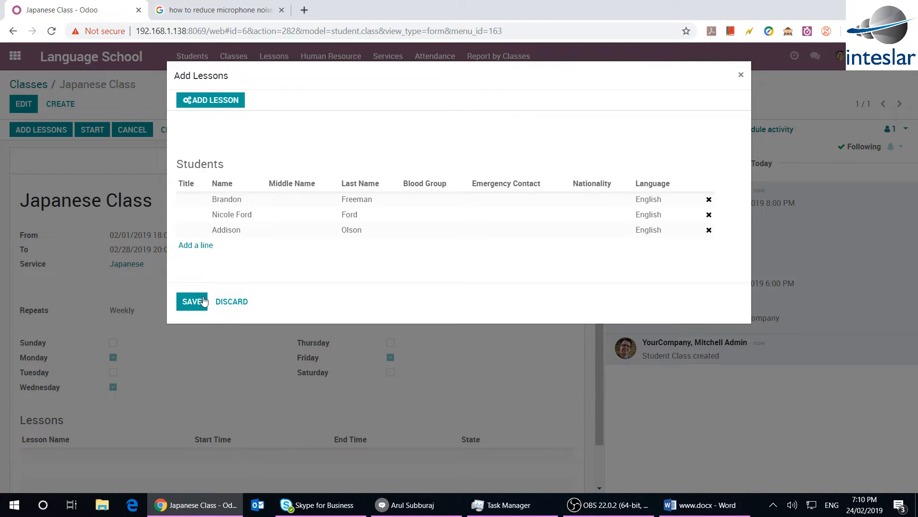
pyautogui.click(203, 301)
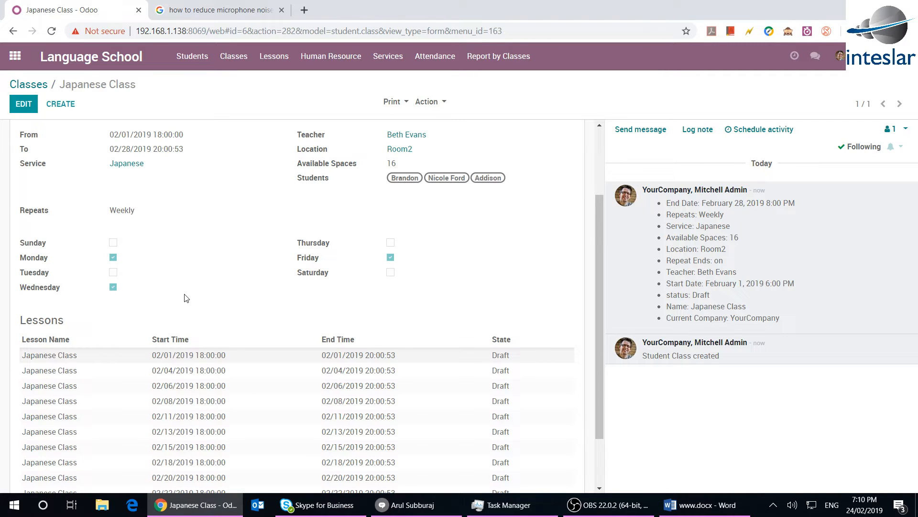
pyautogui.scroll(-3, 186, 298)
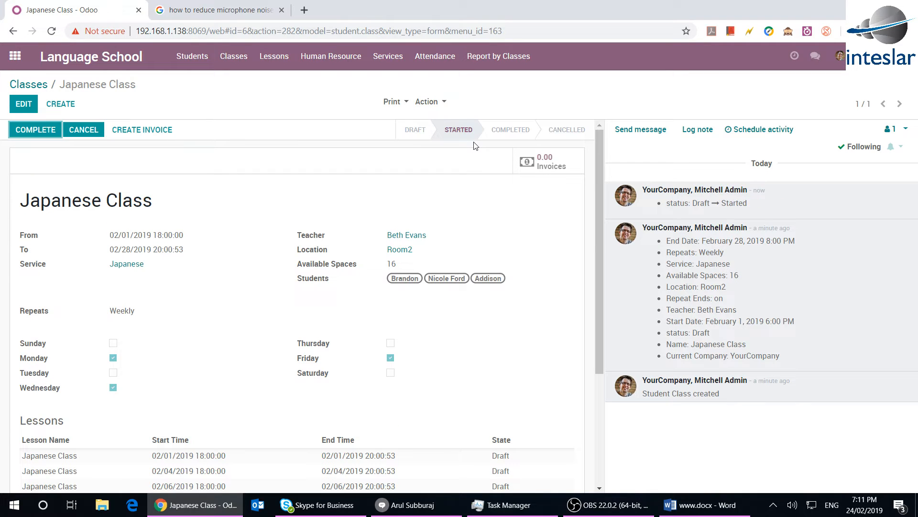
# Start the Japanese Class lesson of 02/01/2019, mark the second student absent, and complete the lesson.
pyautogui.click(20, 85)
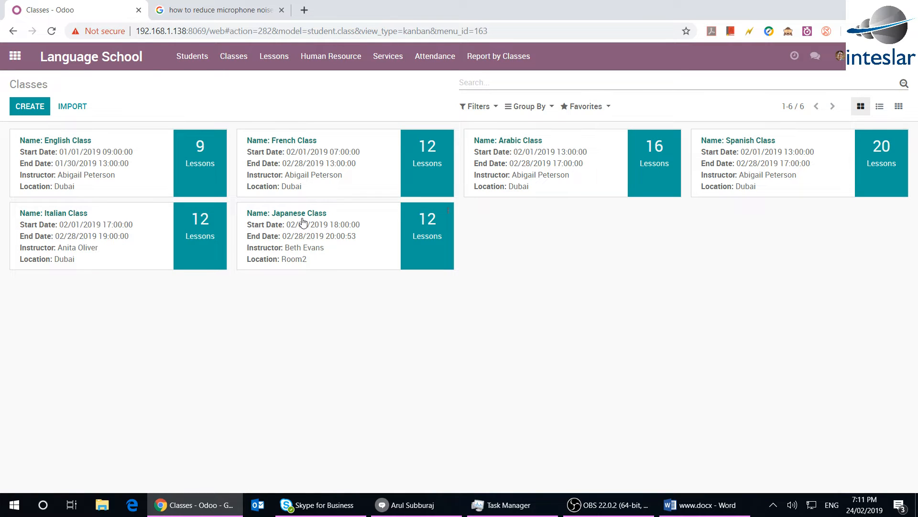
pyautogui.click(303, 221)
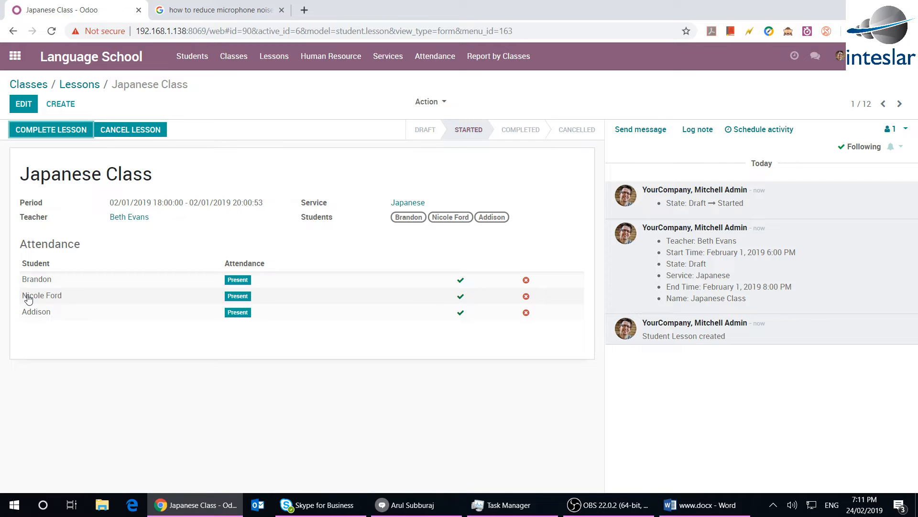
pyautogui.click(526, 296)
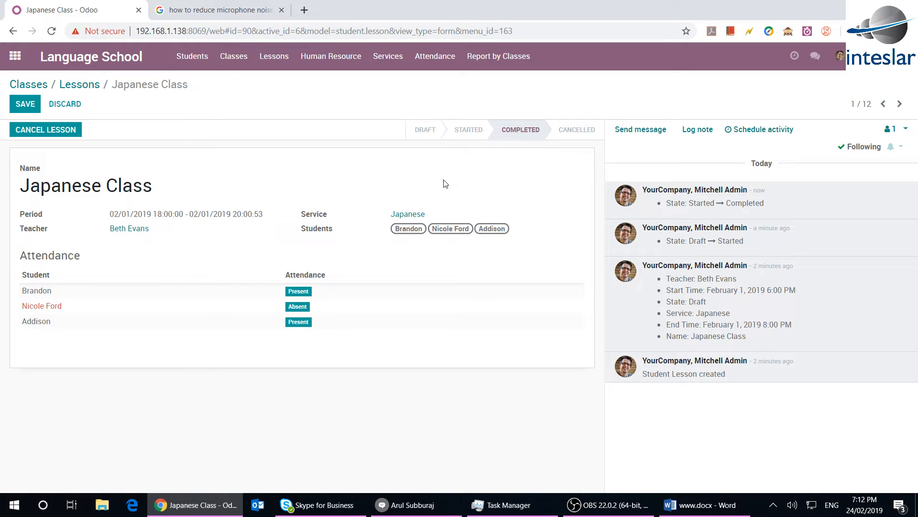
pyautogui.click(79, 85)
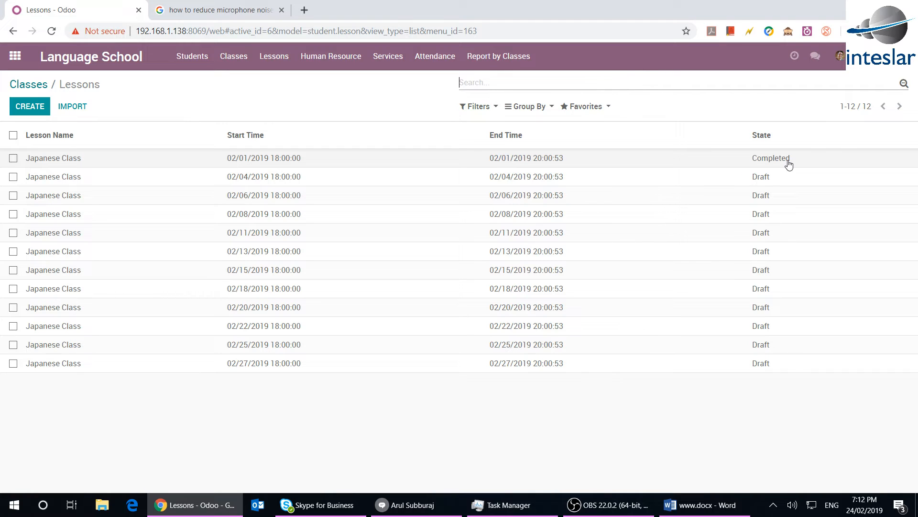
# Open the list of school employees.
pyautogui.click(331, 56)
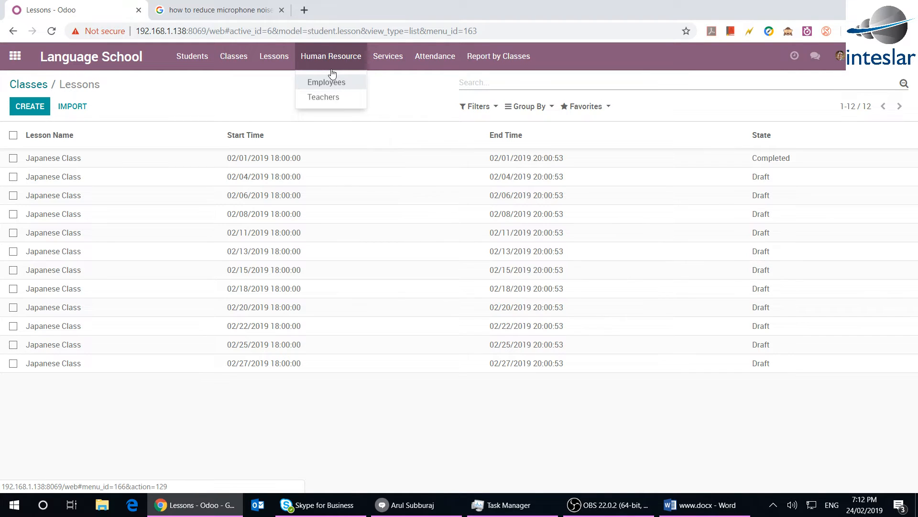
pyautogui.click(332, 82)
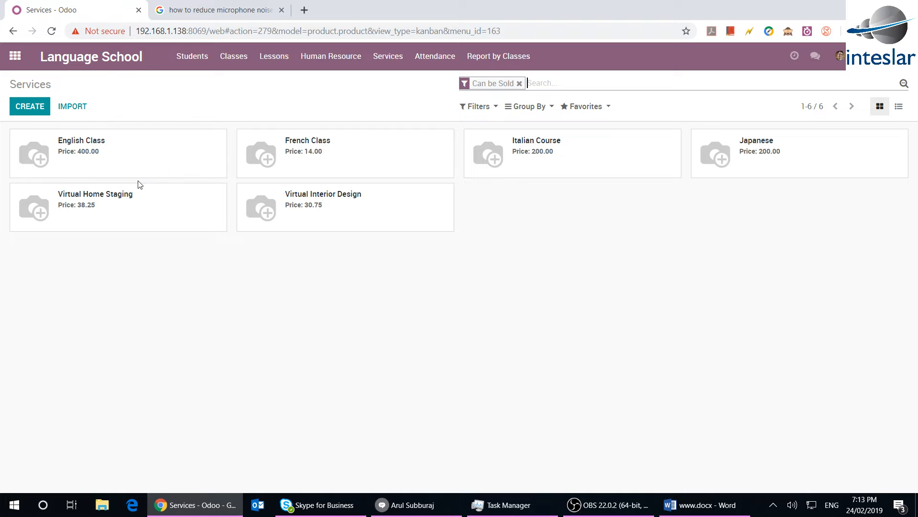
# Set the French Class service's sales price to 150 AED and save the service.
pyautogui.click(348, 160)
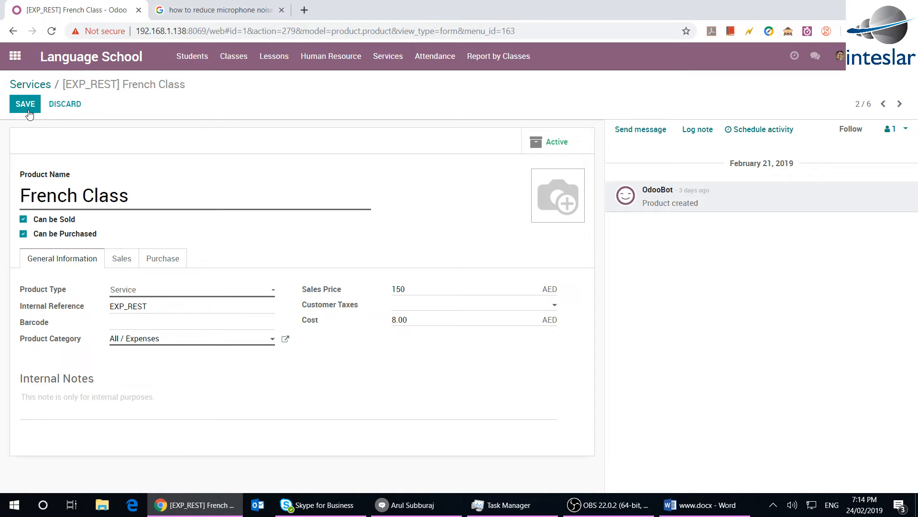
pyautogui.click(27, 104)
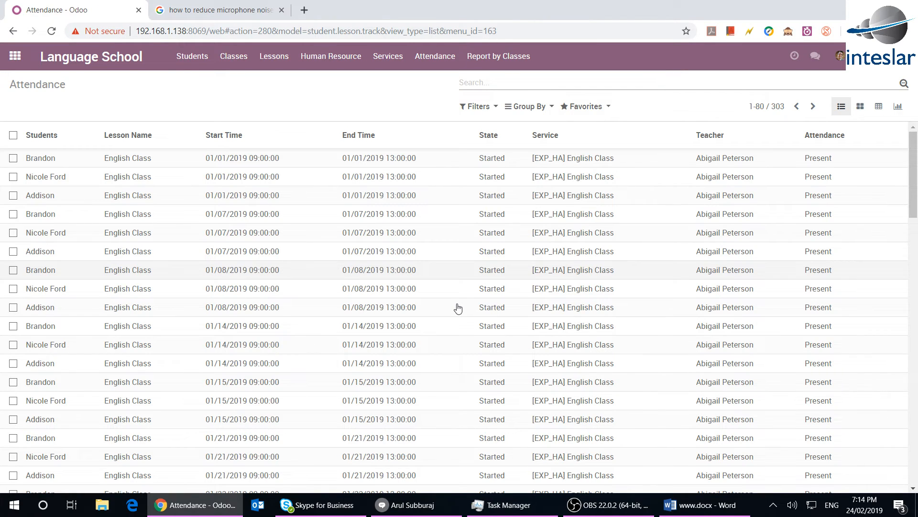
# Group the attendance records by Class ID and review them across the class columns in the kanban view.
pyautogui.click(530, 107)
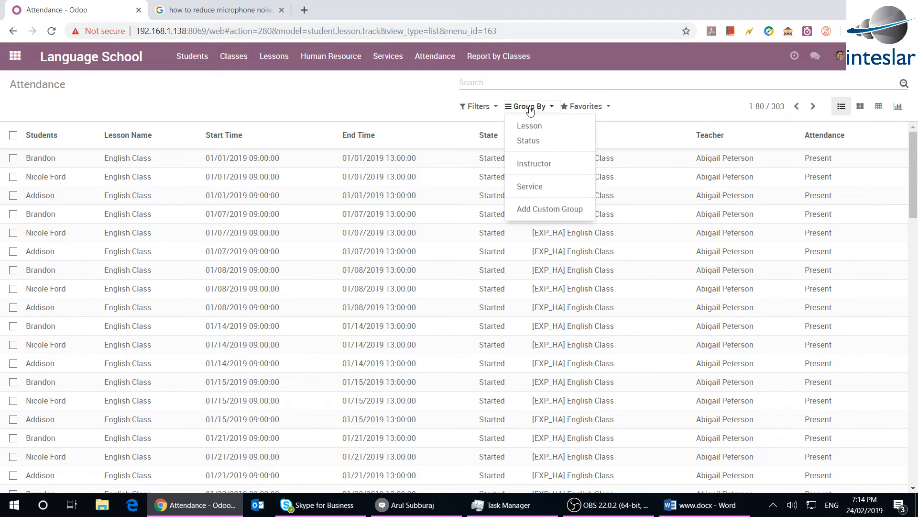
pyautogui.click(550, 210)
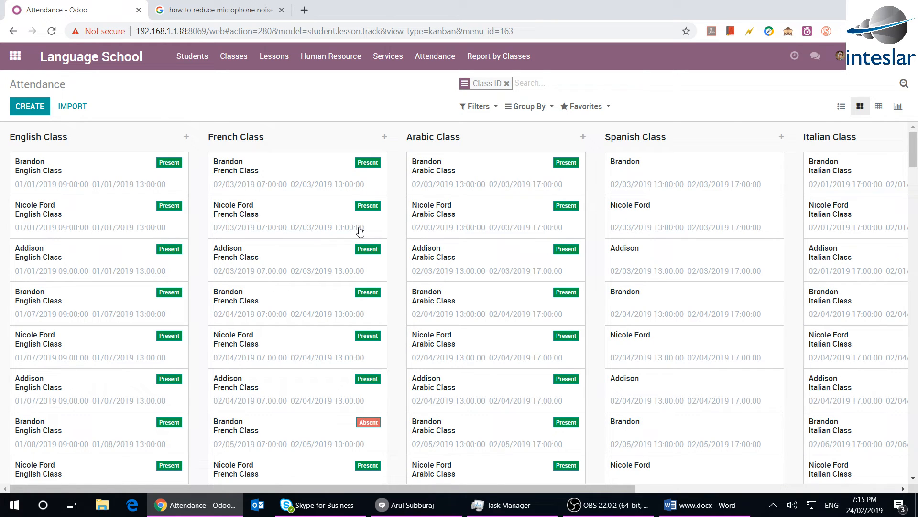
pyautogui.hscroll(8, 361, 231)
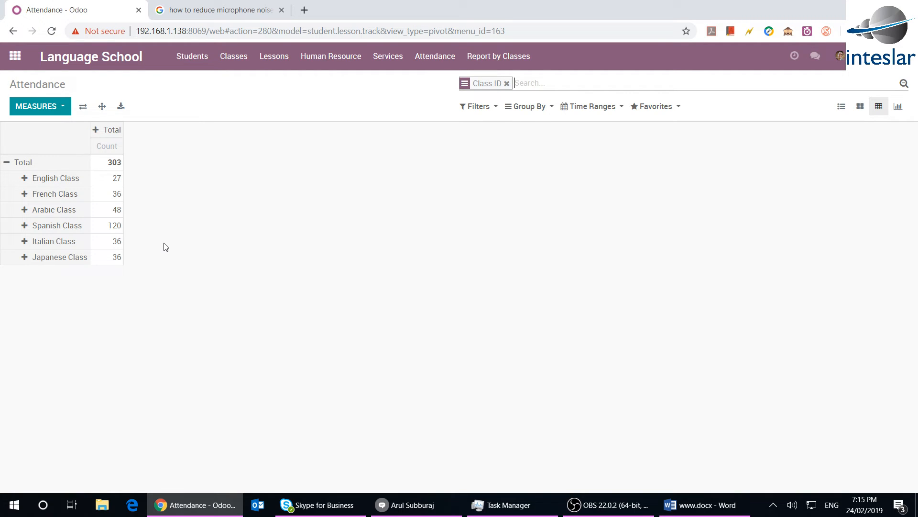
# Filter the attendance pivot to completed lessons and open the Japanese Class records behind its count.
pyautogui.click(478, 106)
pyautogui.click(490, 156)
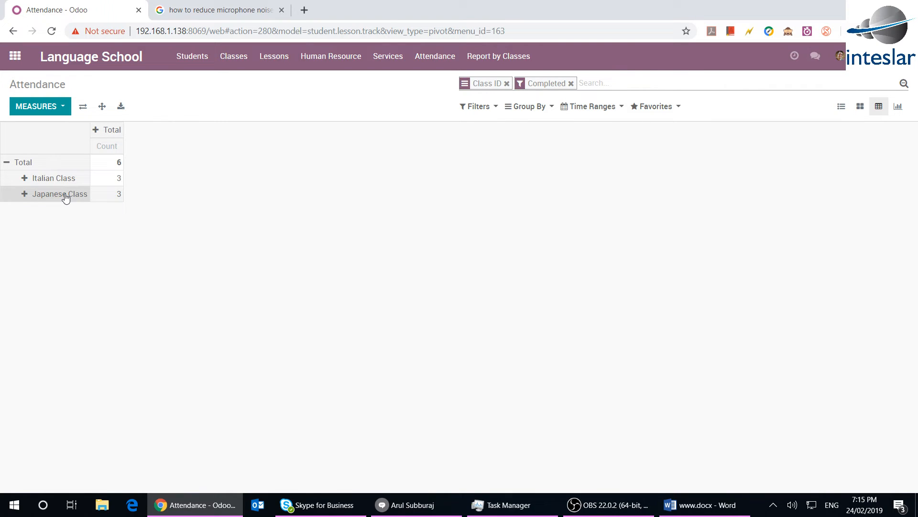
pyautogui.click(115, 194)
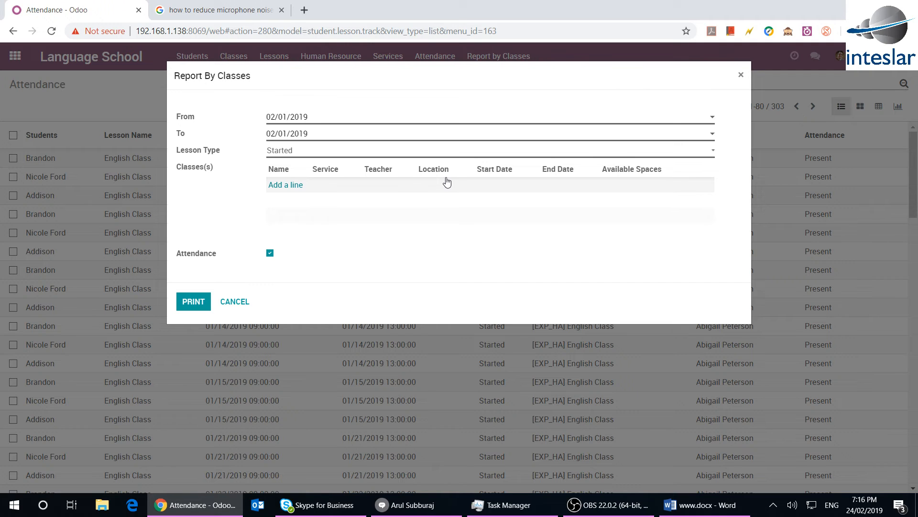
# Generate the class report from 02/01/2019 to 02/28/2019 for all six classes, with lesson type Both Started and Completed and attendance included.
pyautogui.click(292, 150)
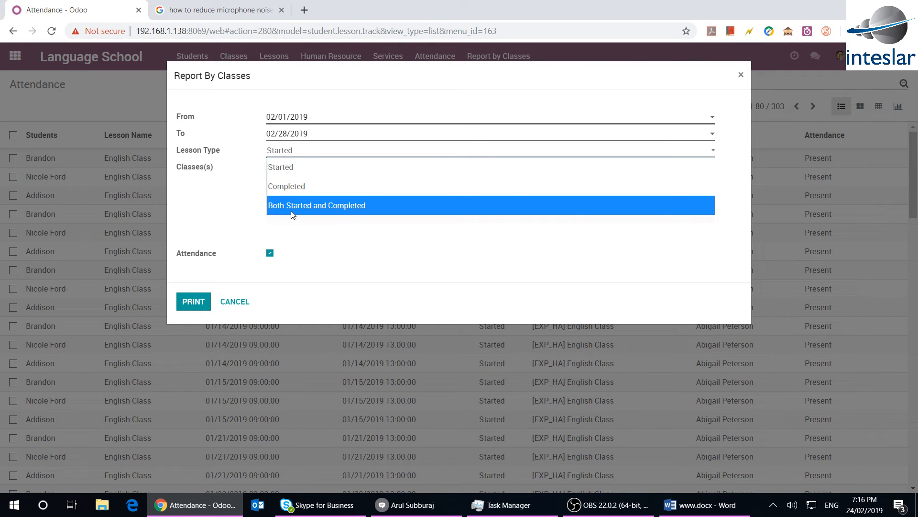
pyautogui.click(349, 210)
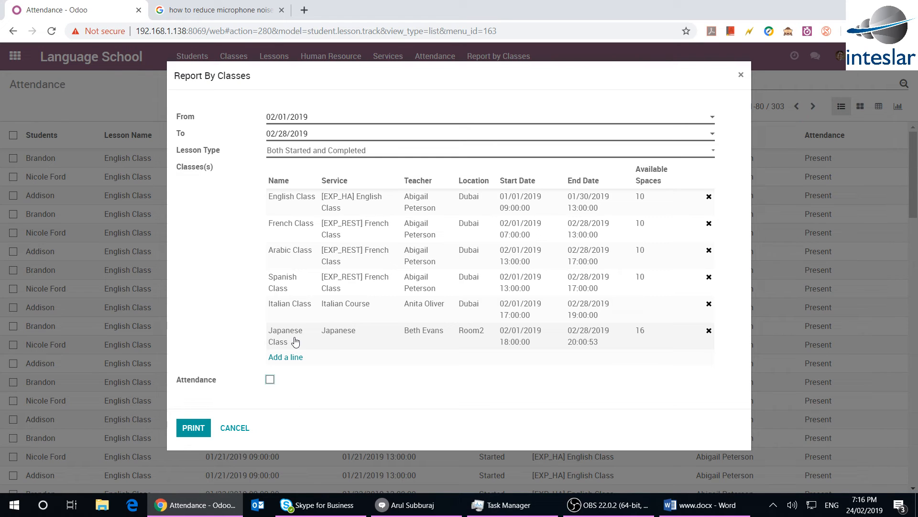
pyautogui.click(270, 379)
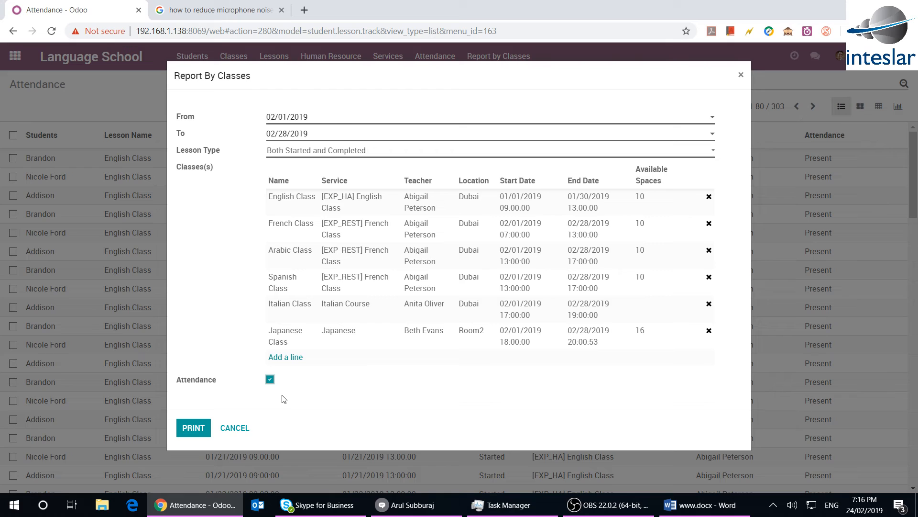
pyautogui.click(193, 430)
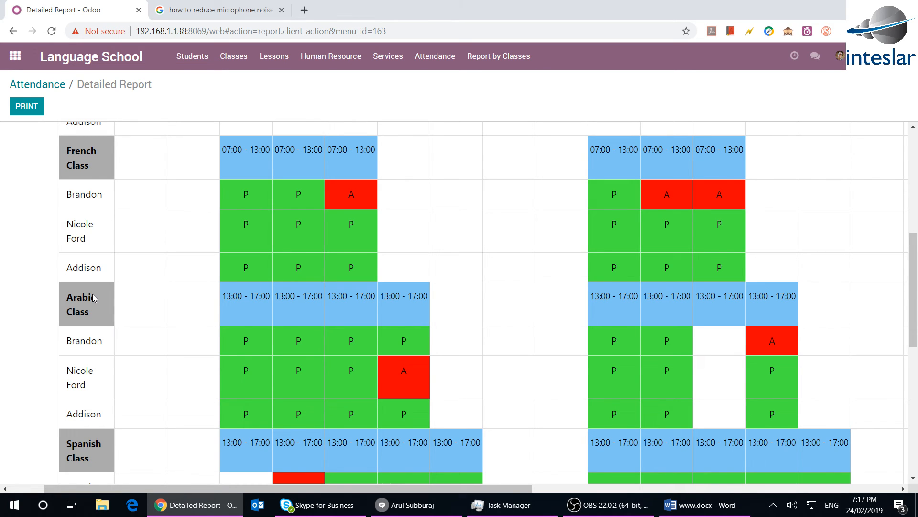
# Examine the present and absent marks of each class's students in the detailed report.
pyautogui.scroll(3, 258, 427)
pyautogui.scroll(-3, 259, 427)
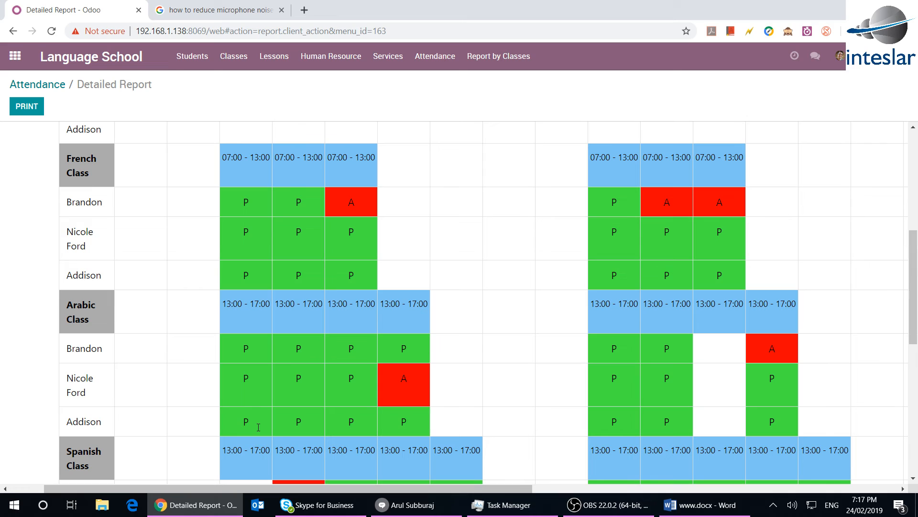
pyautogui.scroll(-9, 258, 427)
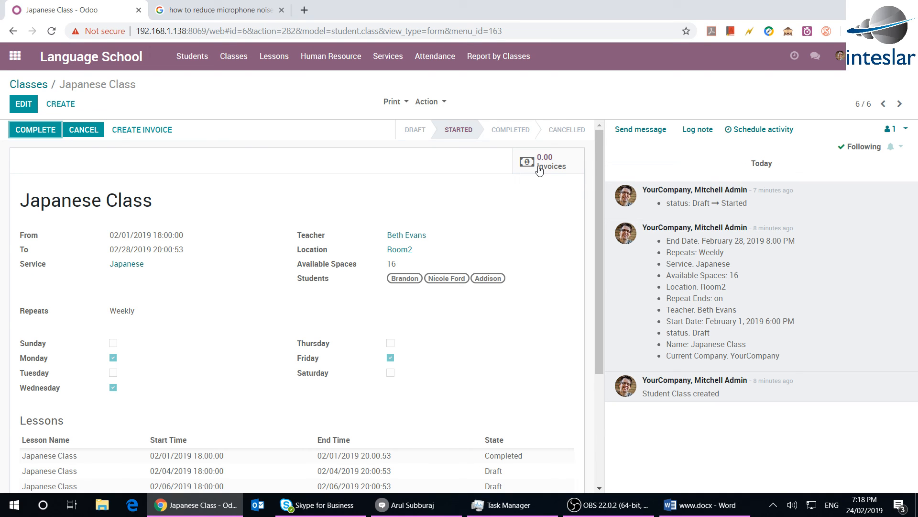
# Open the Japanese Class invoices and view the first listed student's draft invoice.
pyautogui.click(540, 168)
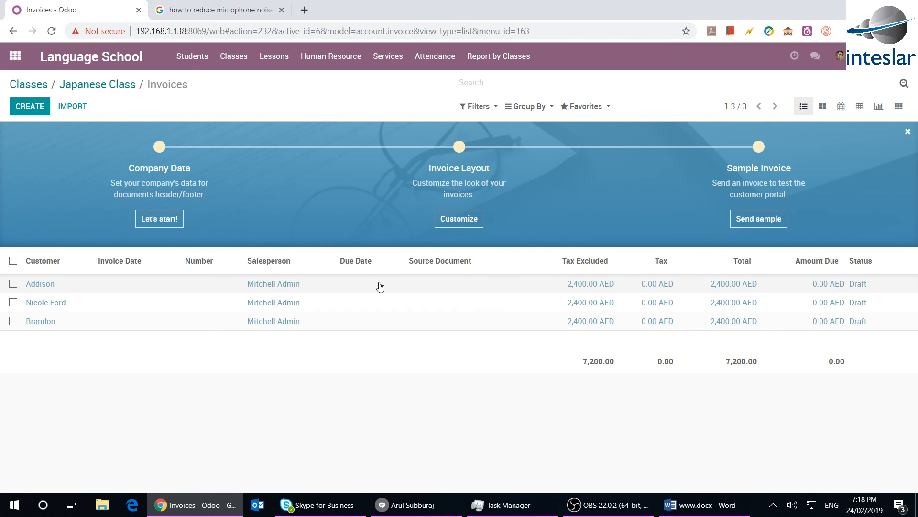
pyautogui.click(380, 287)
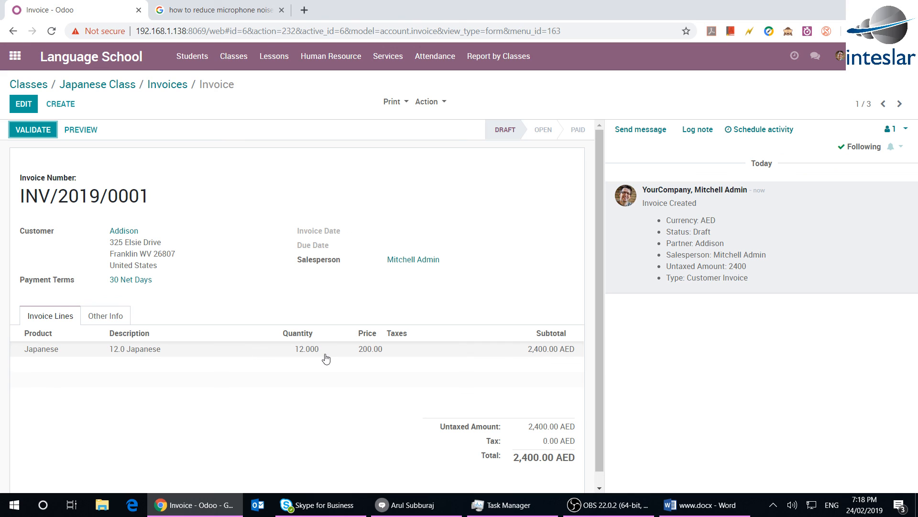